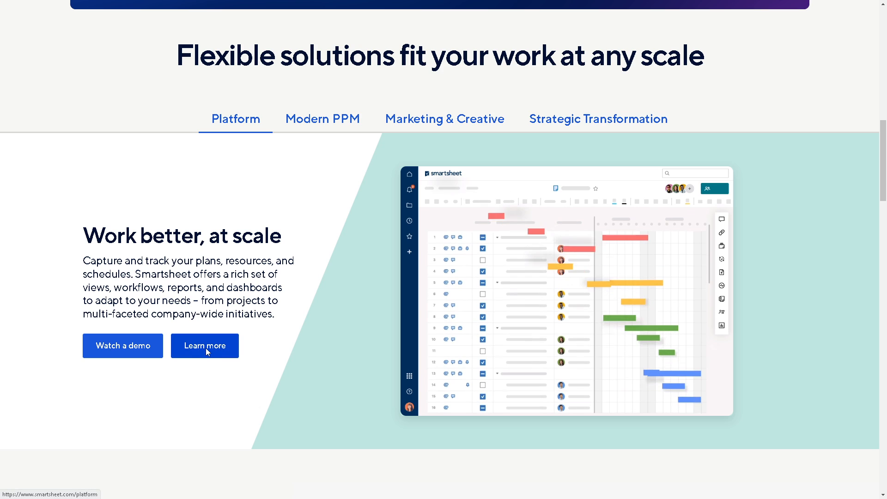
Step: Open the Smartsheet platform overview page and go to the account login
left_click(206, 354)
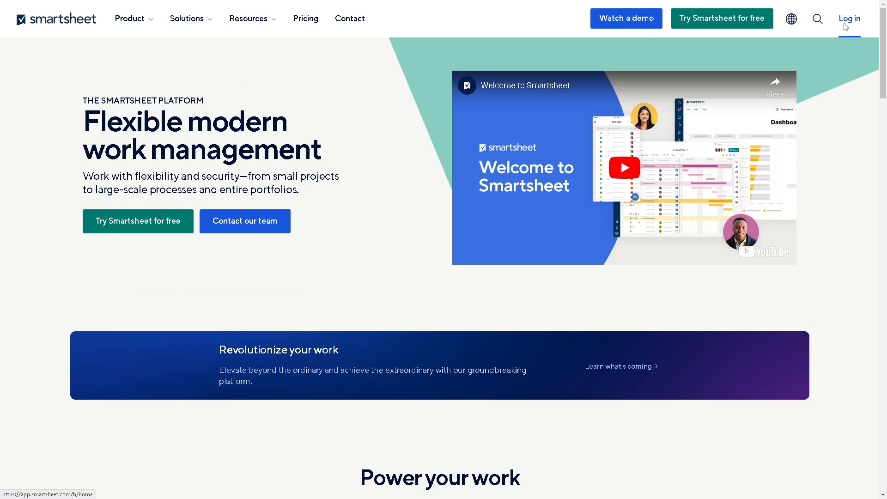
left_click(844, 31)
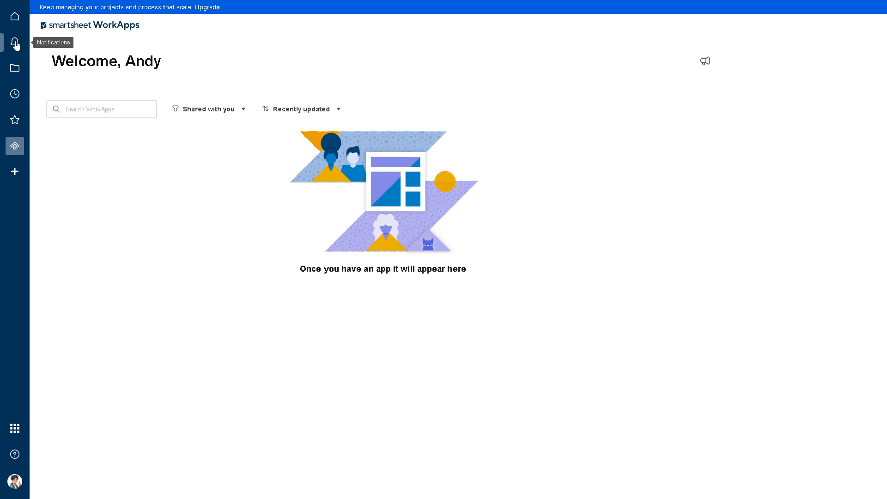
Step: Return to the home screen and open the solution template gallery for a new item
left_click(15, 20)
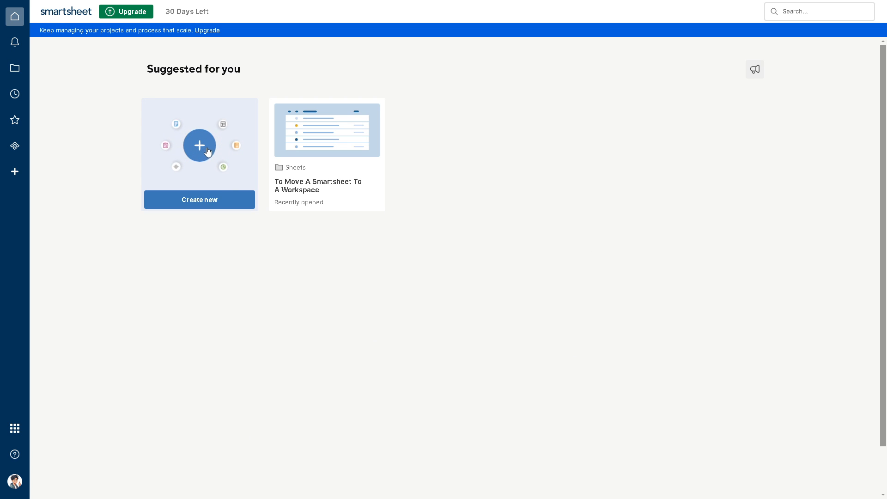
left_click(210, 145)
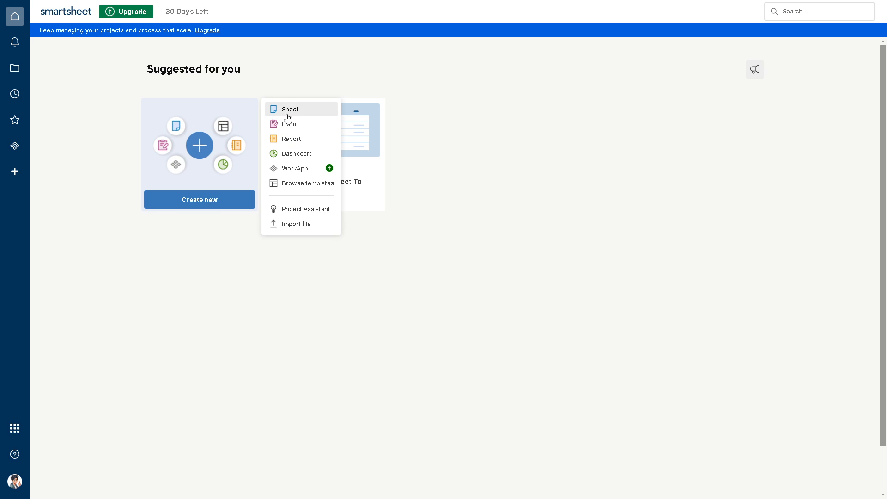
left_click(307, 186)
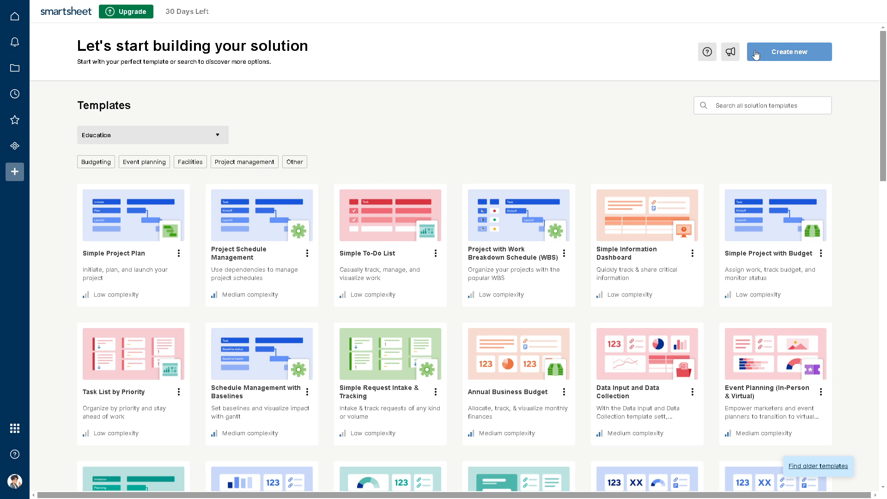
Step: Create a new blank sheet named "How To Create Milestones In Smartsheet"
left_click(788, 52)
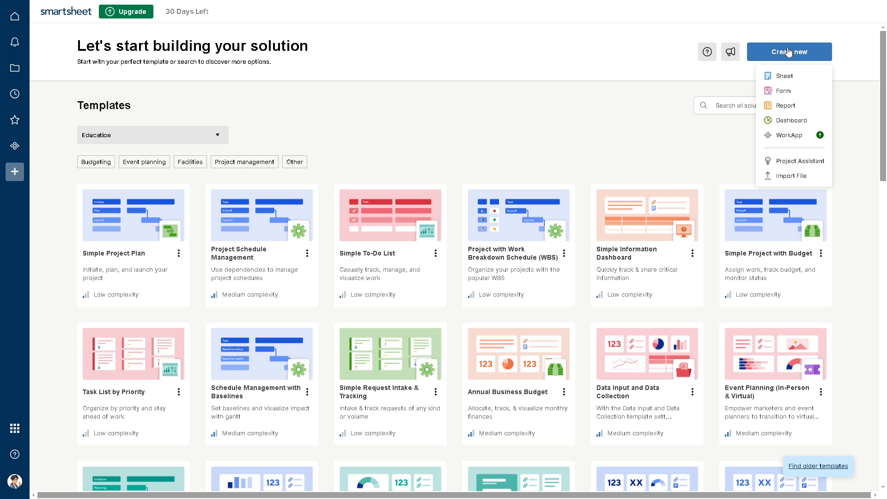
left_click(730, 73)
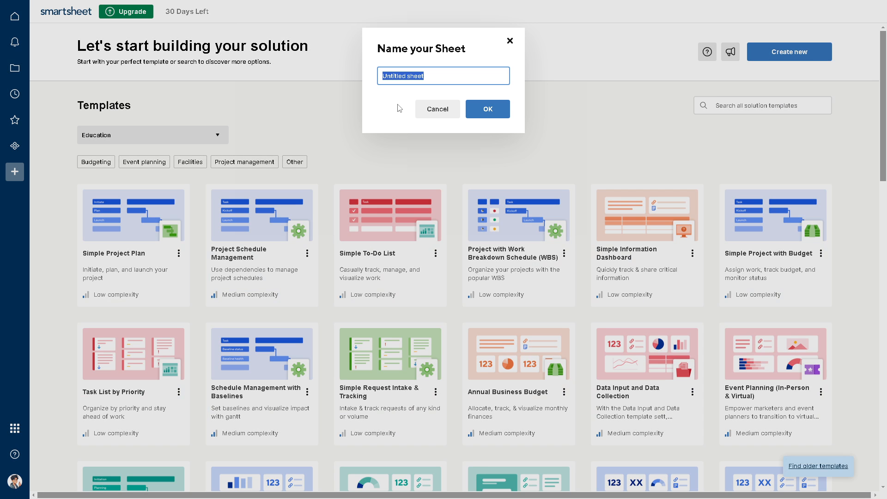
type("How To Create Milestones In Smartsheet")
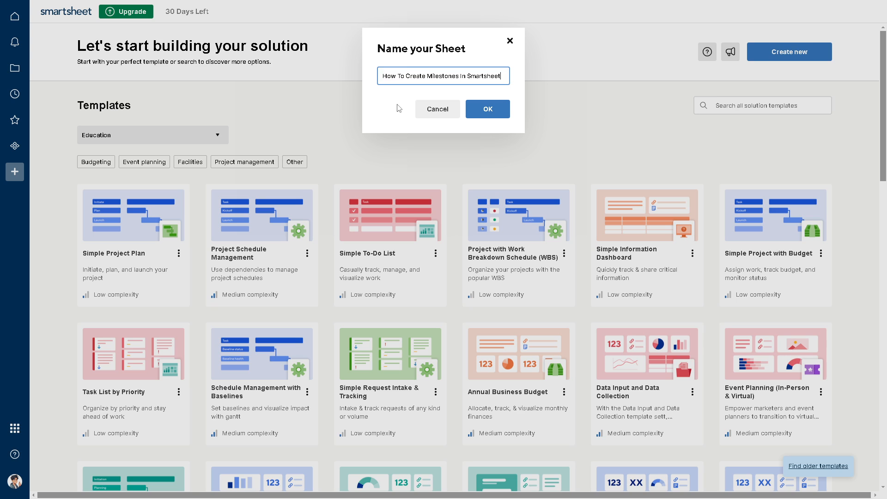
left_click(487, 110)
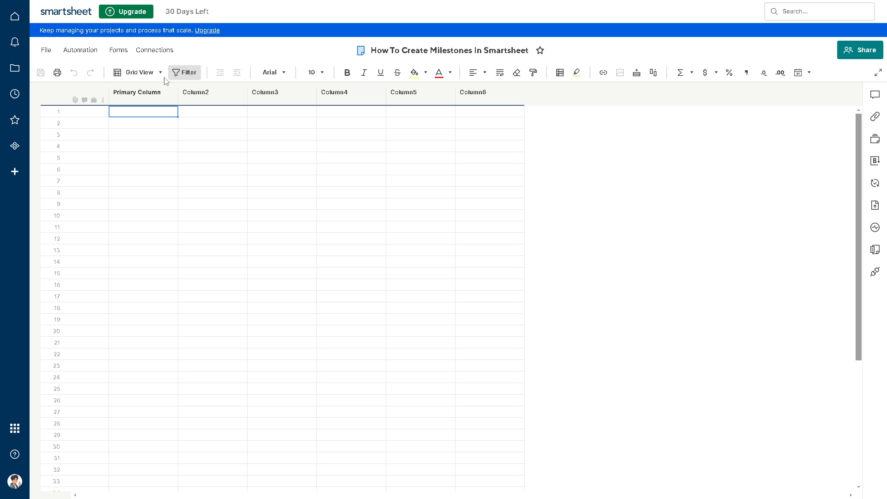
Step: Rename the sheet's primary column as "Ad-Hoc Task"
double_click(145, 96)
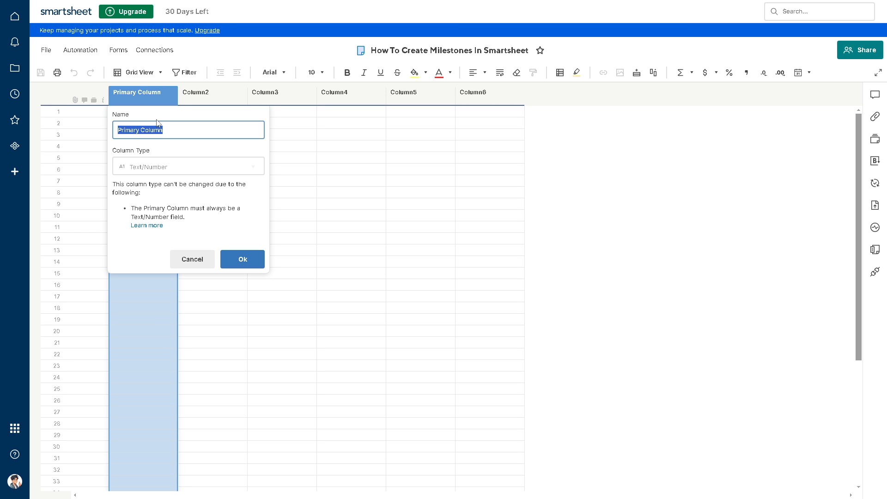
type("Ad-Hoc Task")
left_click(237, 258)
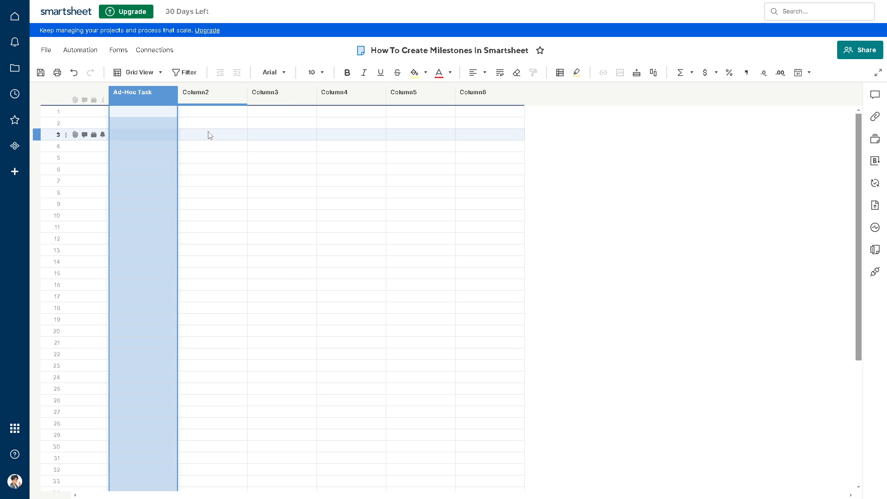
left_click(211, 134)
Step: Rename Column2 as "Start" and Column3 as "Progress"
double_click(223, 92)
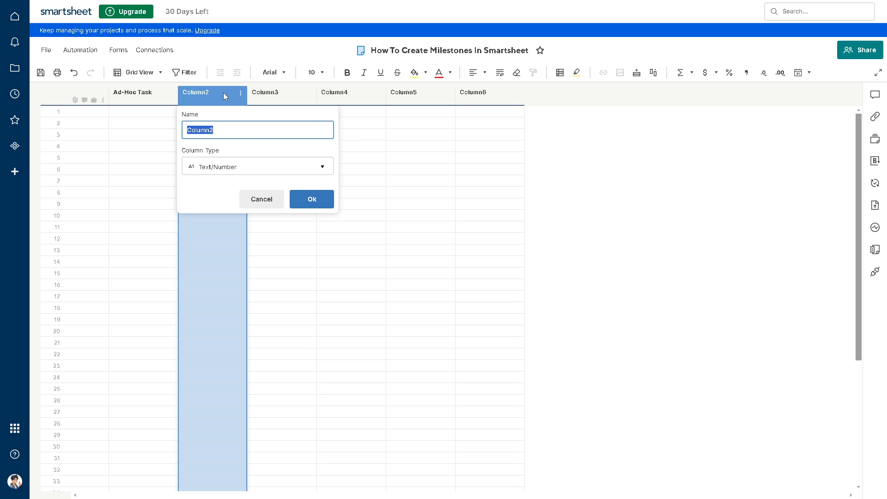
type("Start")
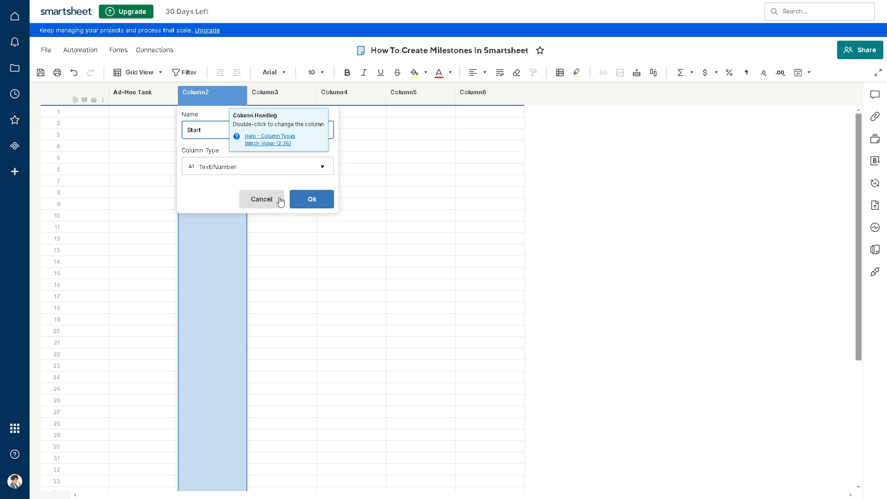
left_click(311, 198)
double_click(286, 98)
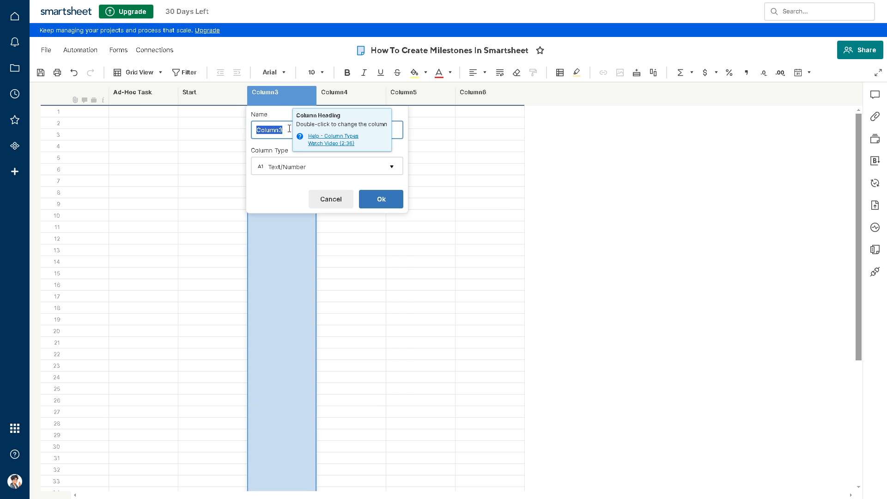
type("Progress")
left_click(378, 199)
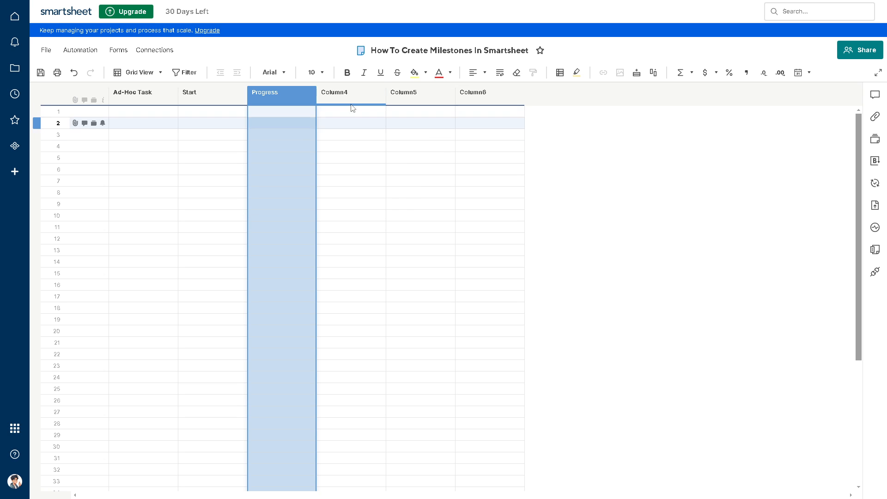
Step: Rename Column4 as "Status"
left_click(342, 98)
double_click(341, 97)
type("S")
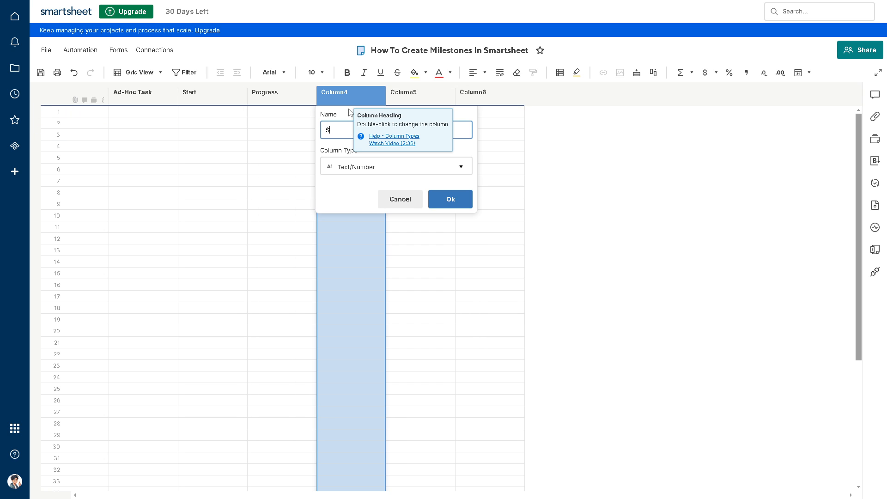
type("tatus")
left_click(437, 199)
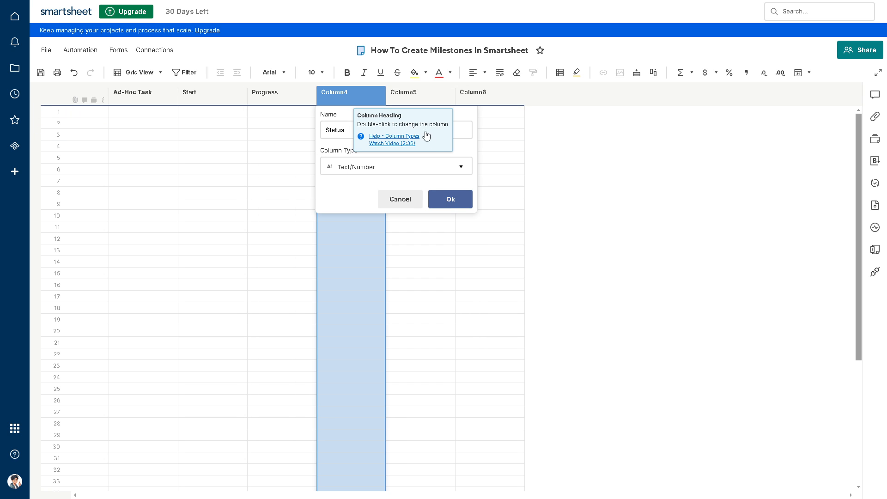
double_click(417, 93)
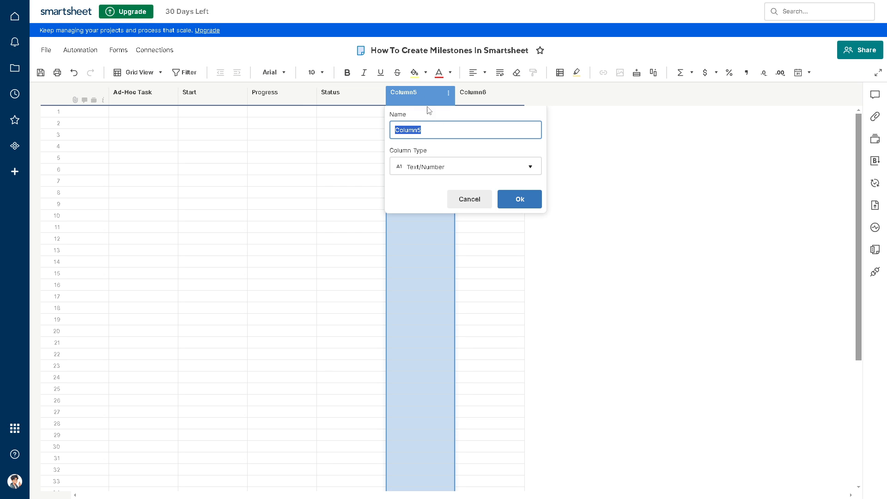
left_click(479, 202)
left_click(368, 162)
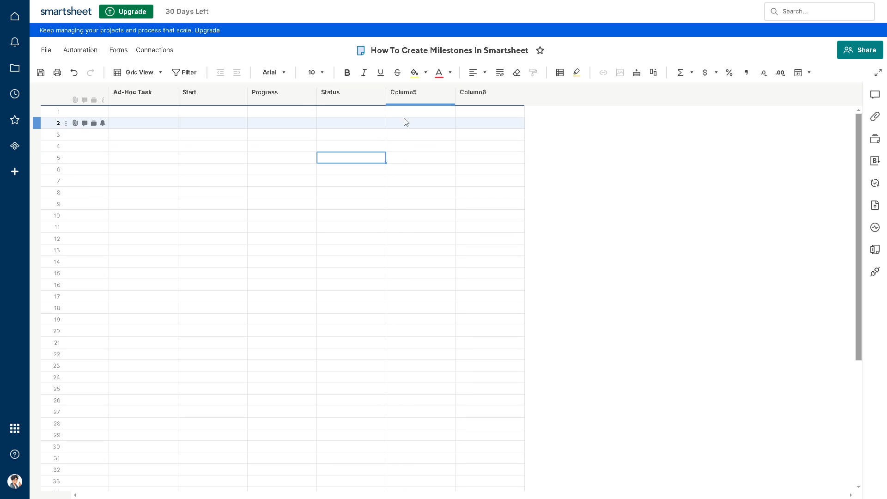
Step: Delete the unused Column5 and Column6 and widen the Ad-Hoc Task column
left_click(420, 95)
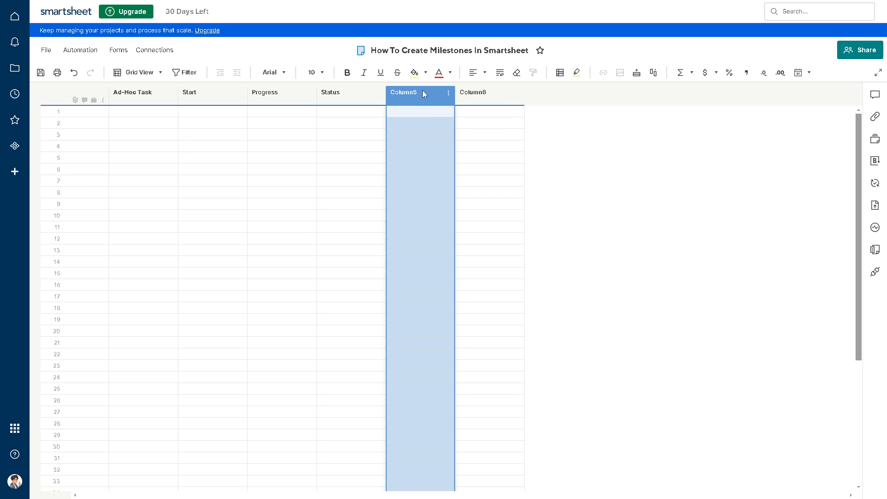
left_click(447, 93)
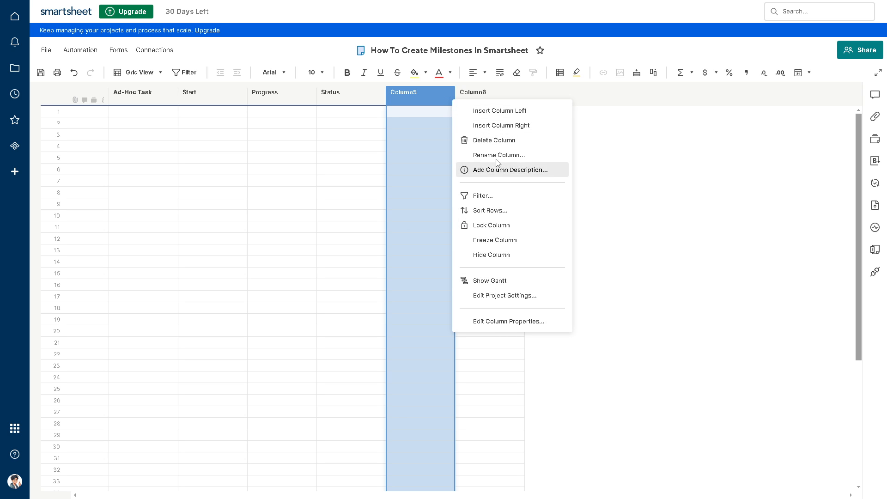
left_click(494, 142)
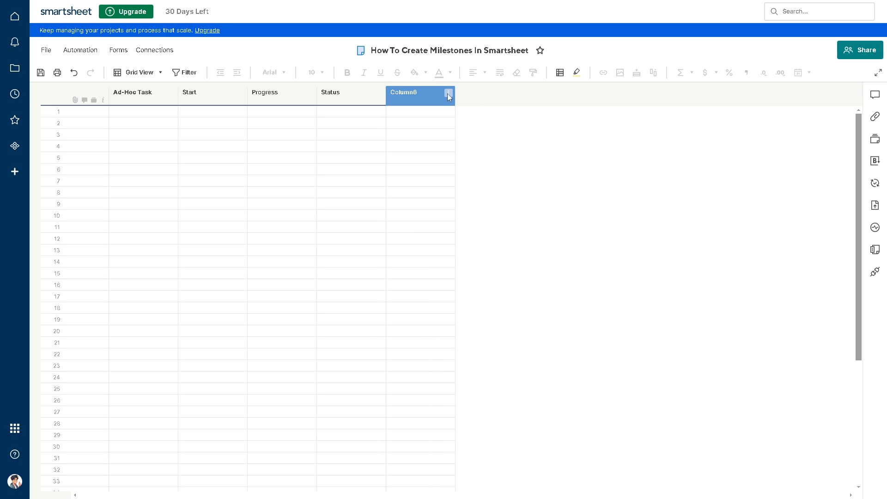
left_click(448, 94)
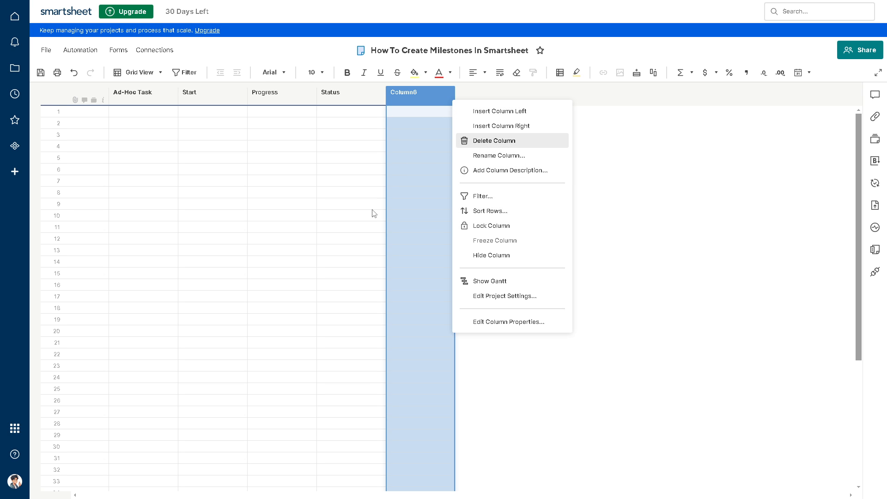
left_click(117, 98)
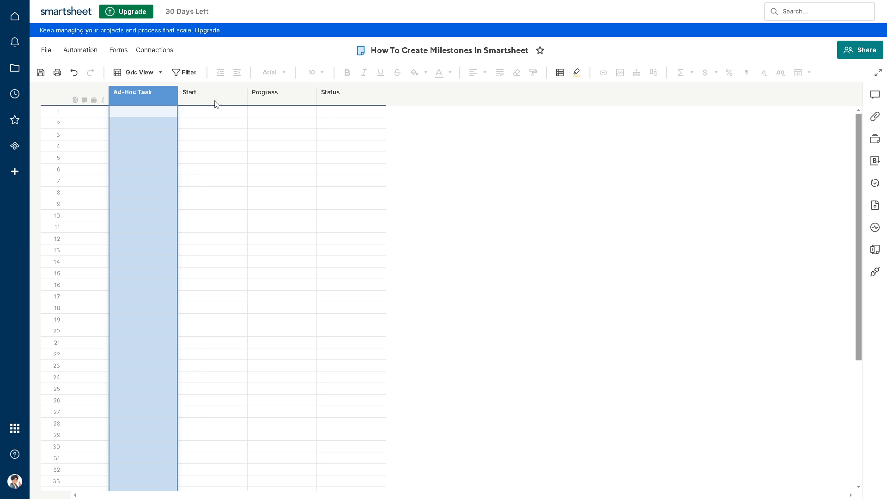
left_click_drag(215, 101, 232, 102)
Step: Enter "Go start now" as the Ad-Hoc Task in row 1
left_click(202, 112)
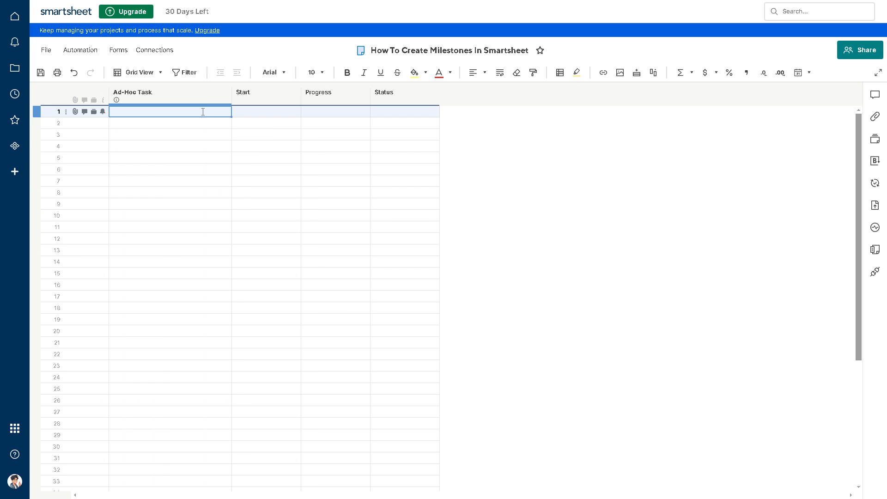
left_click(203, 111)
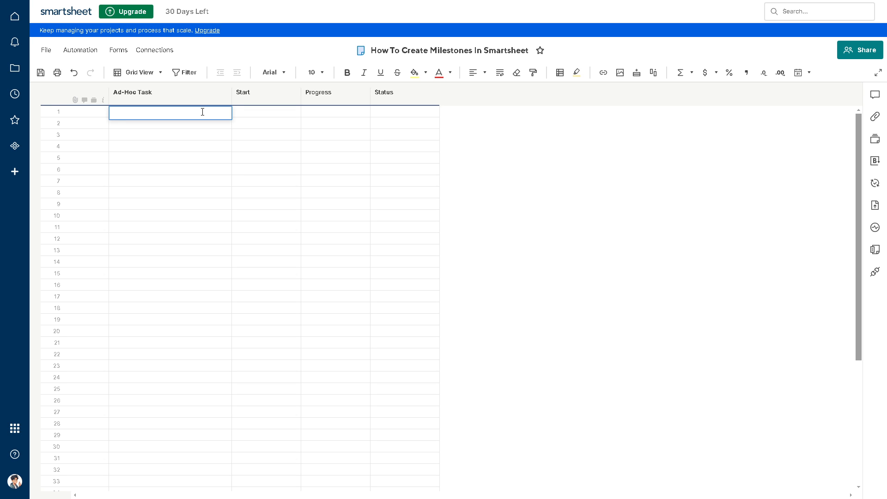
type("Go start now")
left_click(184, 124)
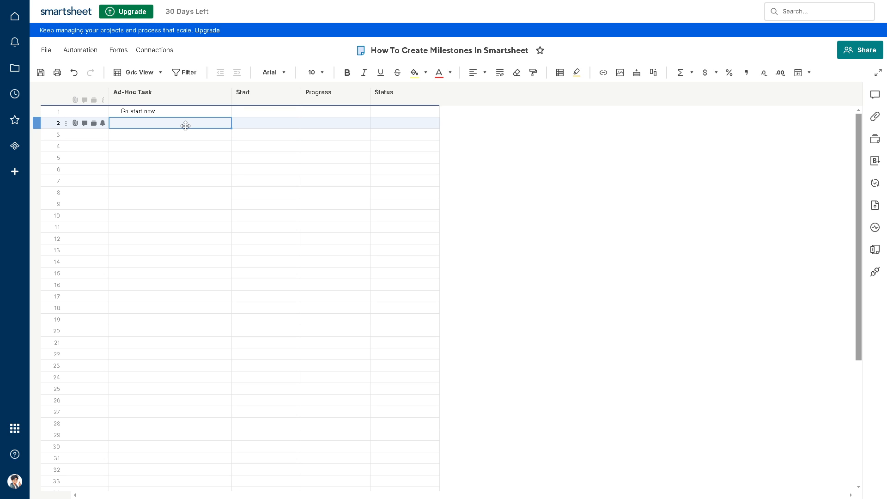
Step: Replace the row 1 task text with the copied title "How To Create Milestones In Smartsheet"
left_click(182, 113)
left_click(184, 115)
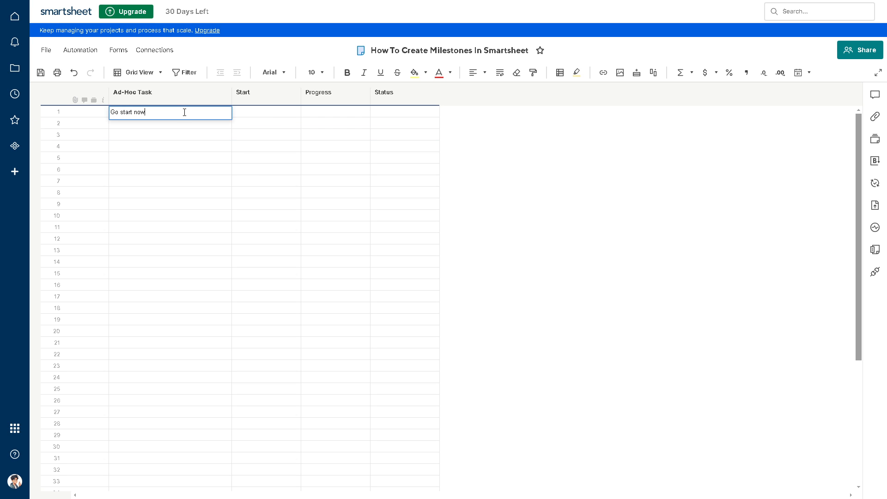
type("How To Create Milestones In Smartsheet")
key("ctrl+a")
type("How To Create Milestones In Smartsheet")
Step: Move the word "Milestones" from the row 1 task into the Ad-Hoc Task cell of row 2
left_click_drag(150, 112, 181, 114)
key("ctrl+x")
left_click(175, 124)
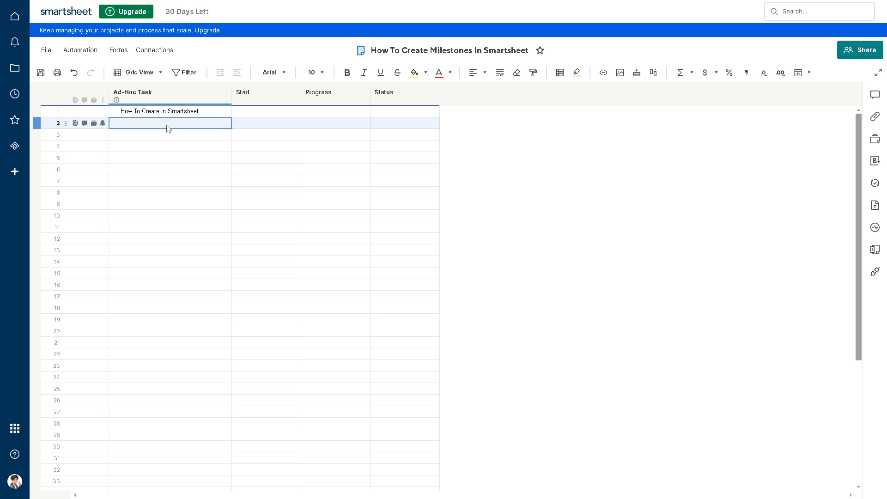
key("ctrl+v")
Step: Cut the trailing "n Smartsheet" from the row 1 task and paste it into the Ad-Hoc Task cell of row 3
left_click(171, 114)
left_click(160, 112)
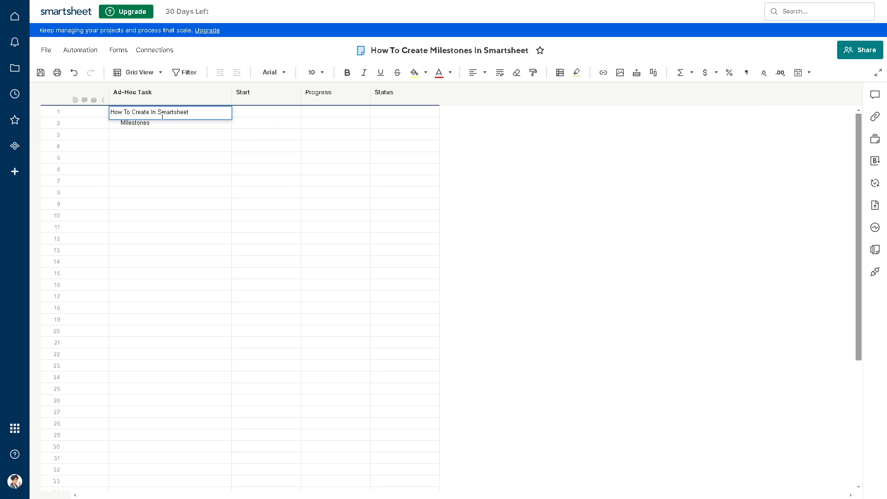
left_click_drag(153, 113, 243, 127)
key("ctrl+x")
left_click(186, 131)
key("ctrl+v")
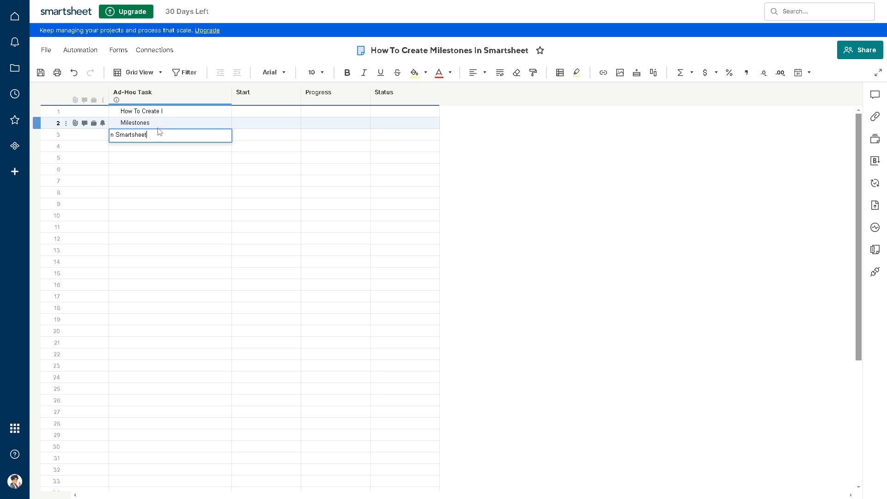
Step: Correct the row 3 task to "In Smartsheet" and remove the stray "I" so row 1 reads "How To Create"
left_click(112, 136)
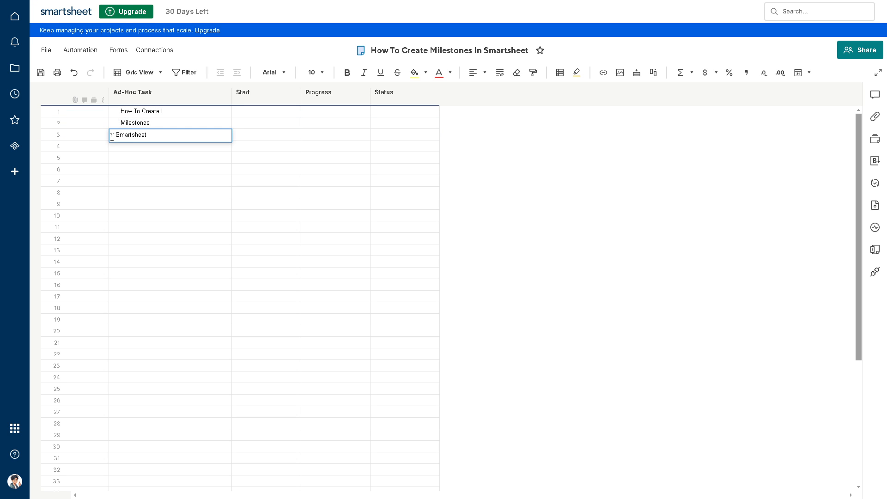
type("In")
double_click(172, 110)
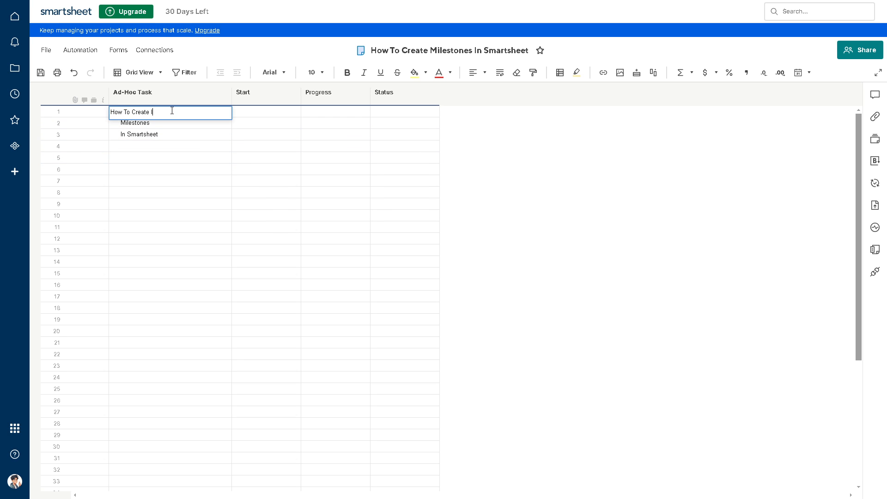
key("BackSpace")
left_click(168, 133)
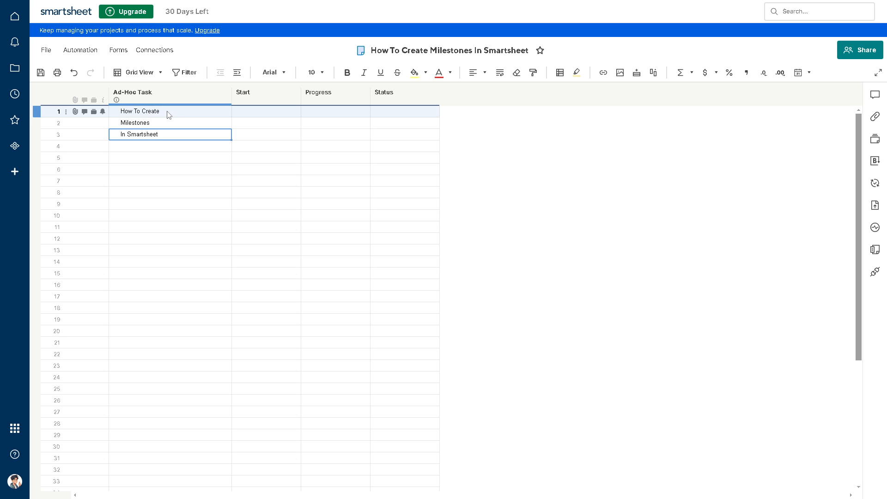
Step: Try to switch the sheet to Gantt View with the first eleven Ad-Hoc Task cells selected
left_click_drag(169, 115, 180, 227)
left_click(161, 73)
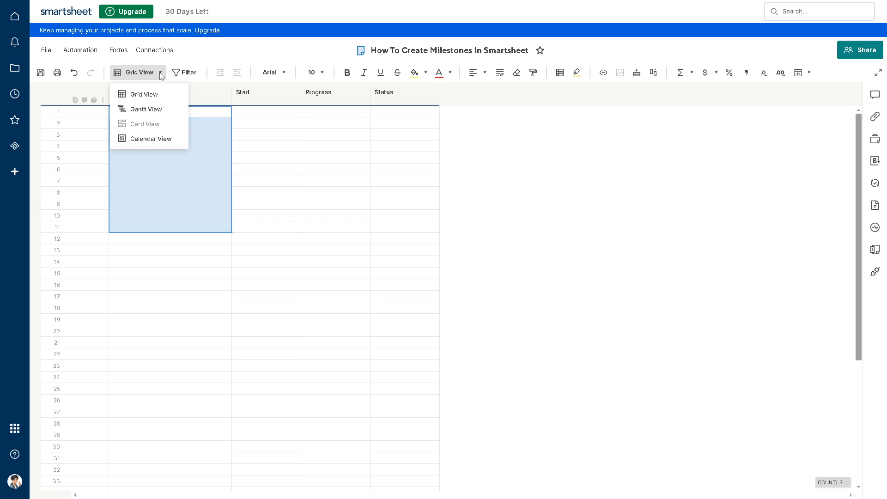
left_click(158, 113)
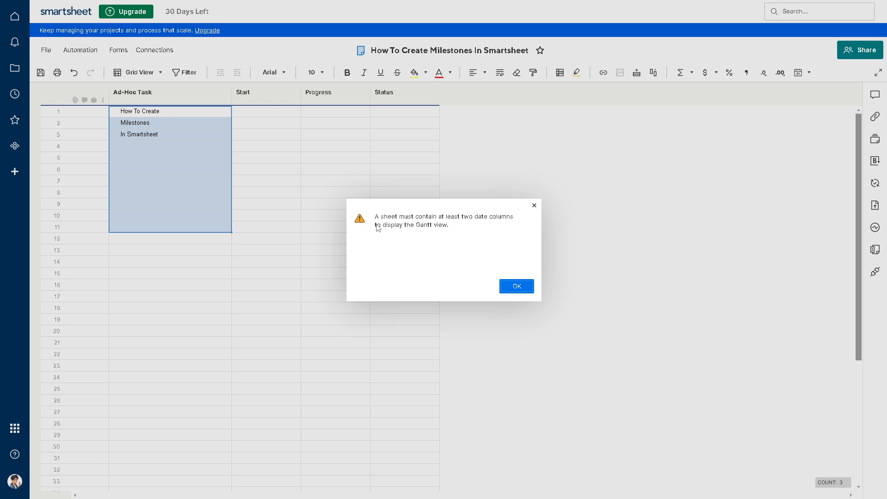
left_click(515, 288)
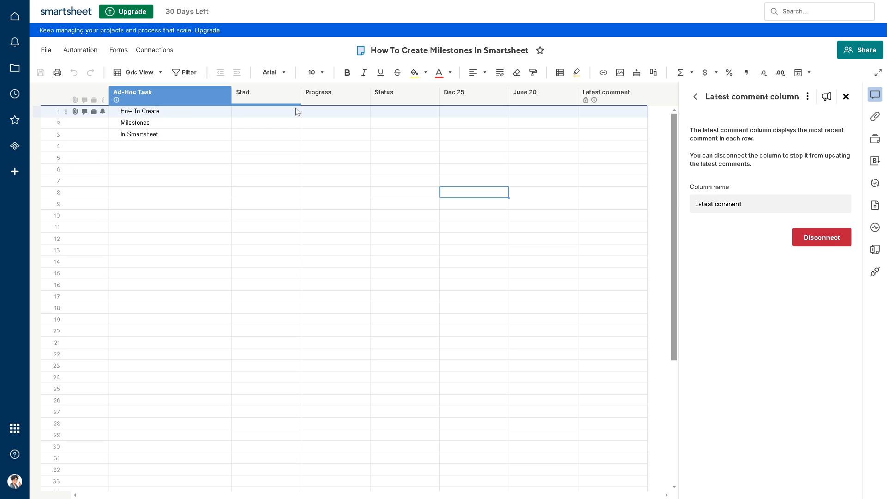
left_click(192, 113)
left_click_drag(192, 114, 194, 125)
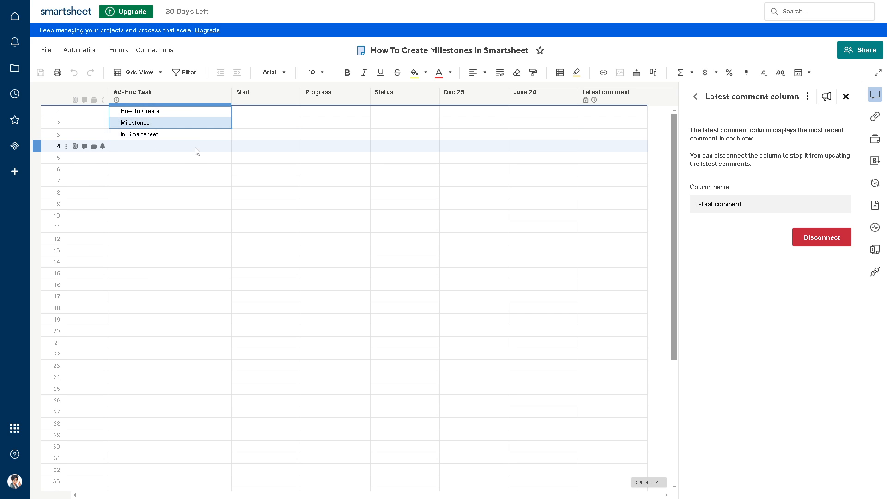
left_click(195, 148)
right_click(194, 149)
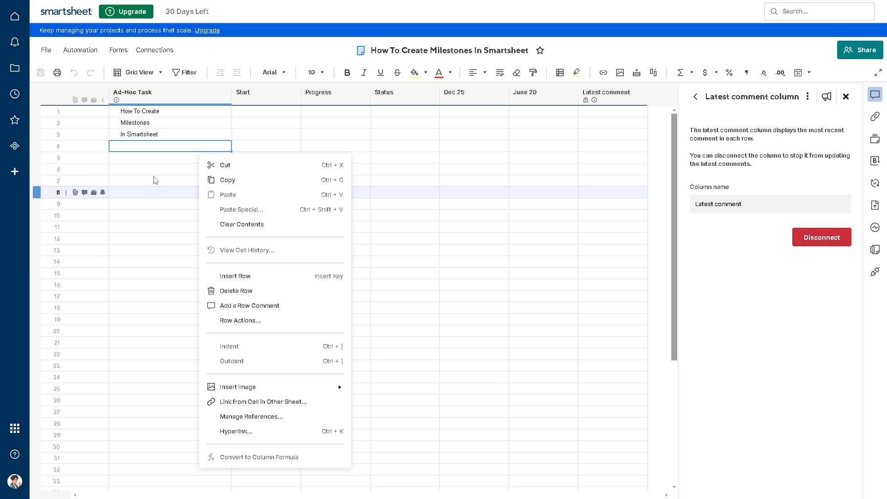
left_click(159, 158)
left_click(172, 114)
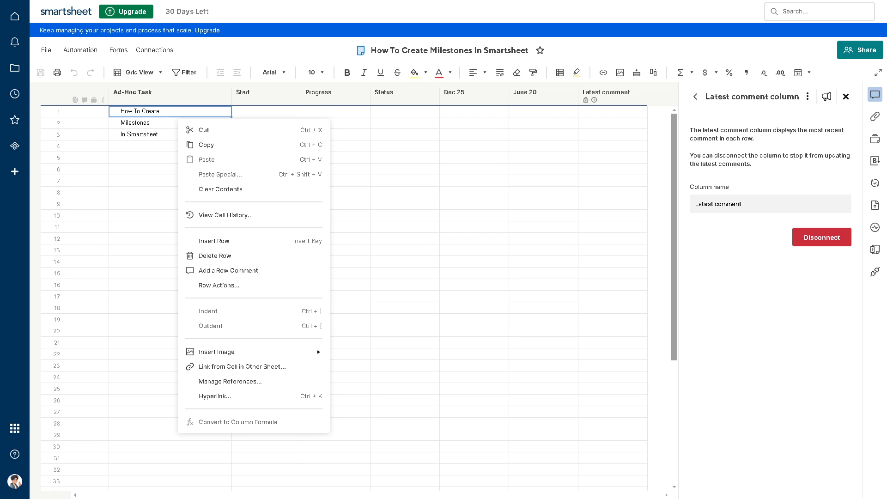
left_click(474, 192)
Step: Try to open the project settings for the sheet from the Ad-Hoc Task column
left_click(159, 96)
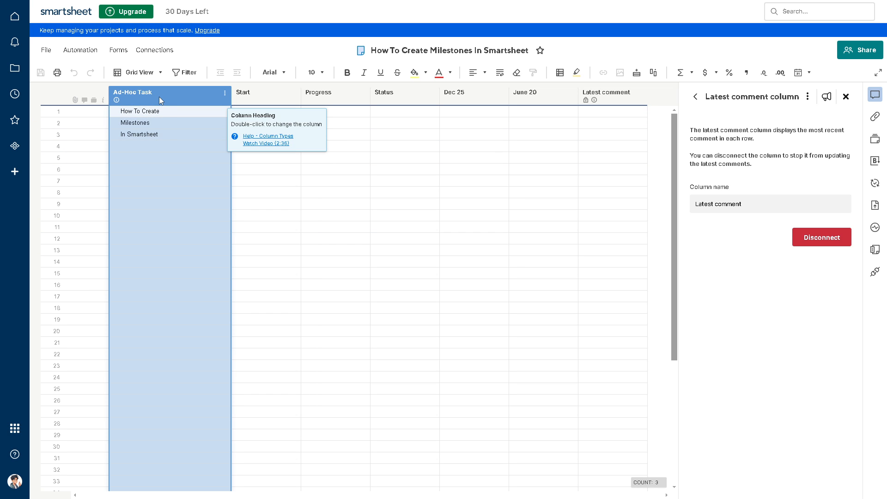
right_click(167, 96)
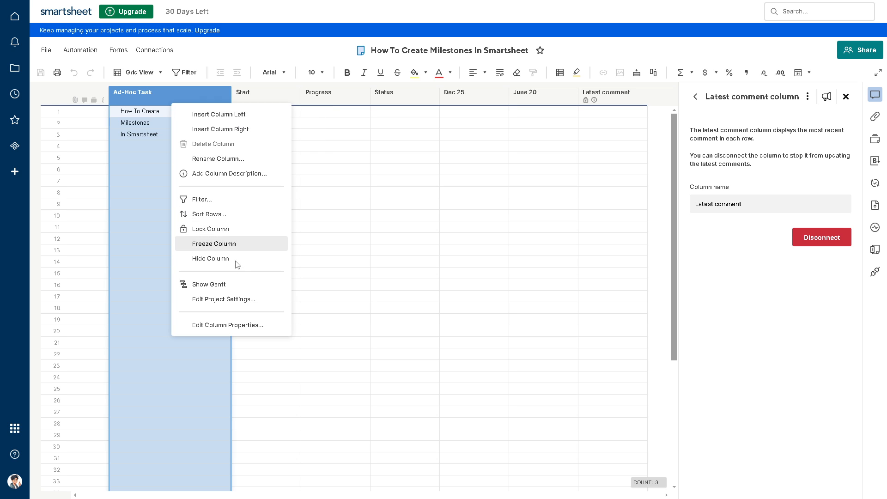
left_click(224, 300)
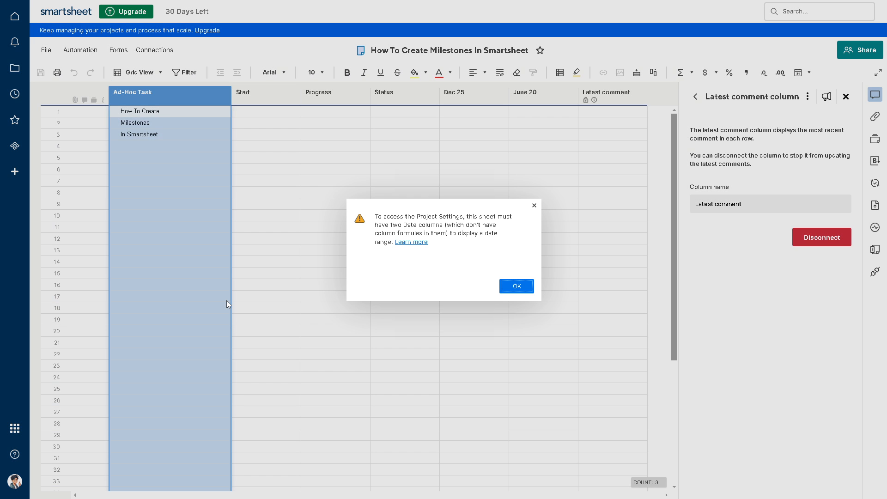